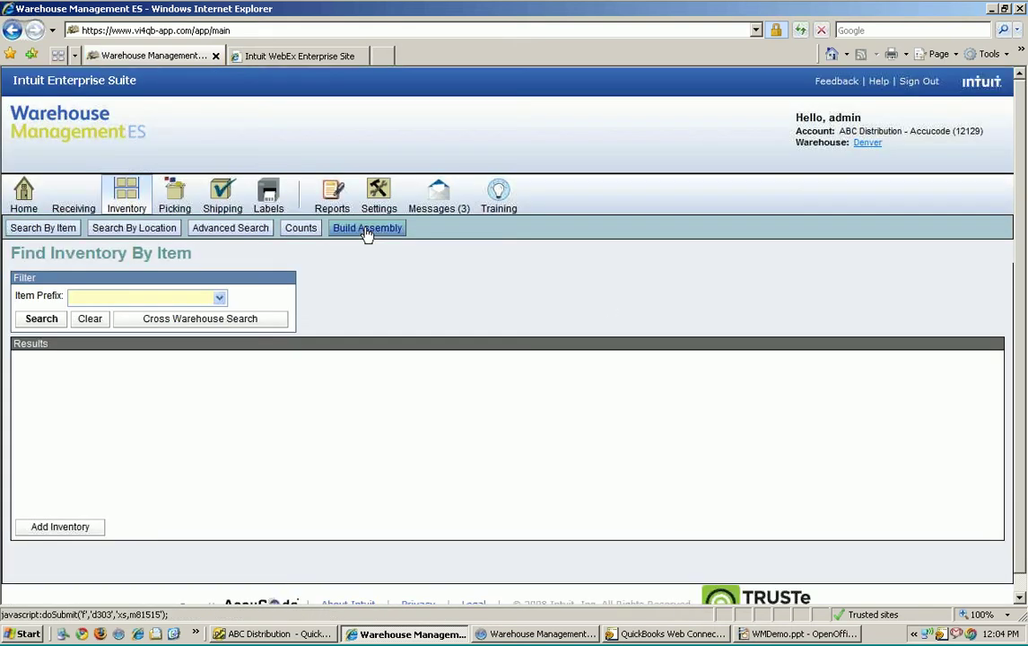
# Go to Build Assembly under Inventory and start a New Build
pyautogui.click(365, 229)
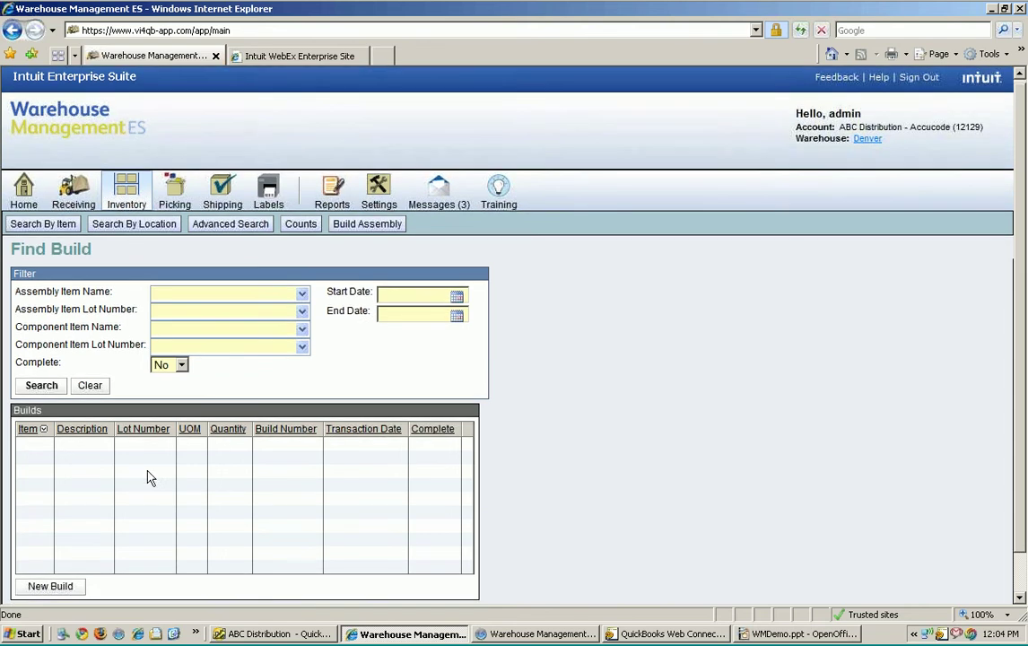
pyautogui.click(22, 589)
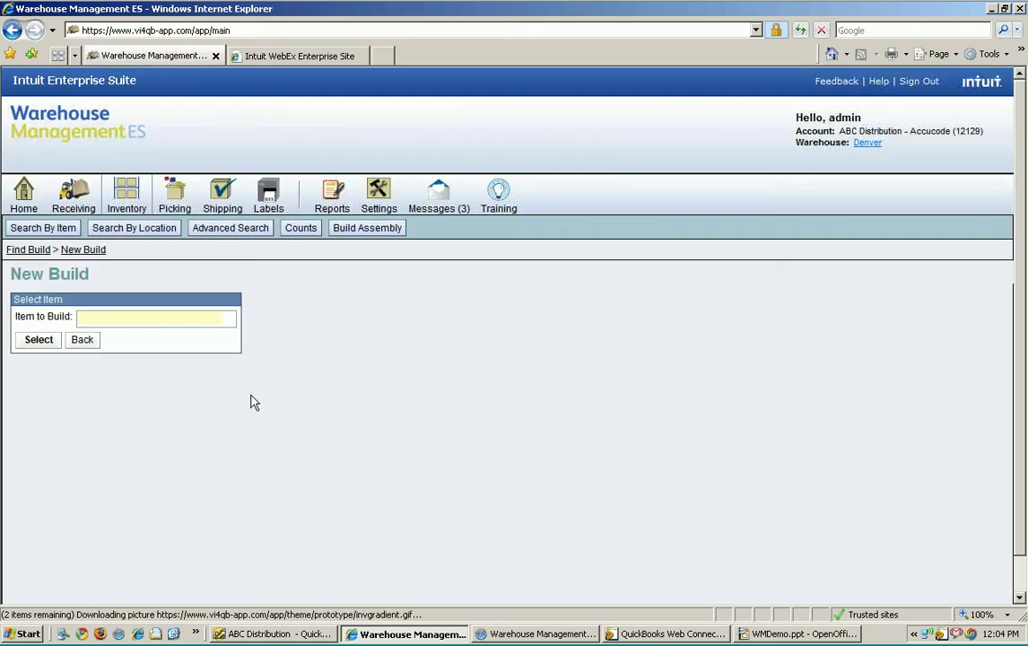
# Select 995 Mega Sauce as the Item to Build and confirm it
pyautogui.click(176, 319)
pyautogui.write('99')
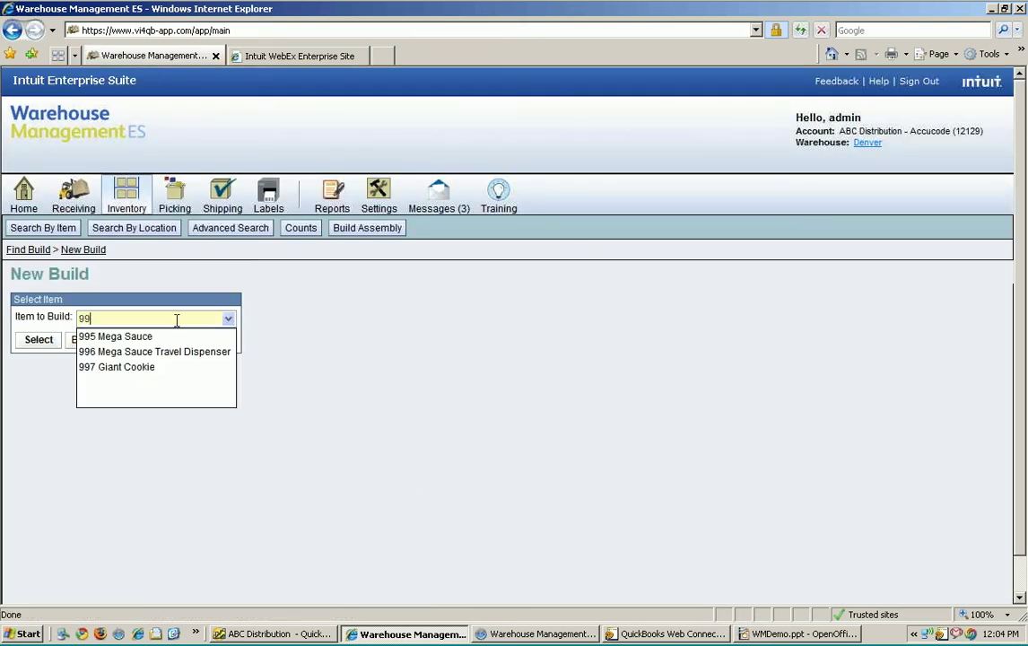
pyautogui.write('5 Mega Sauce')
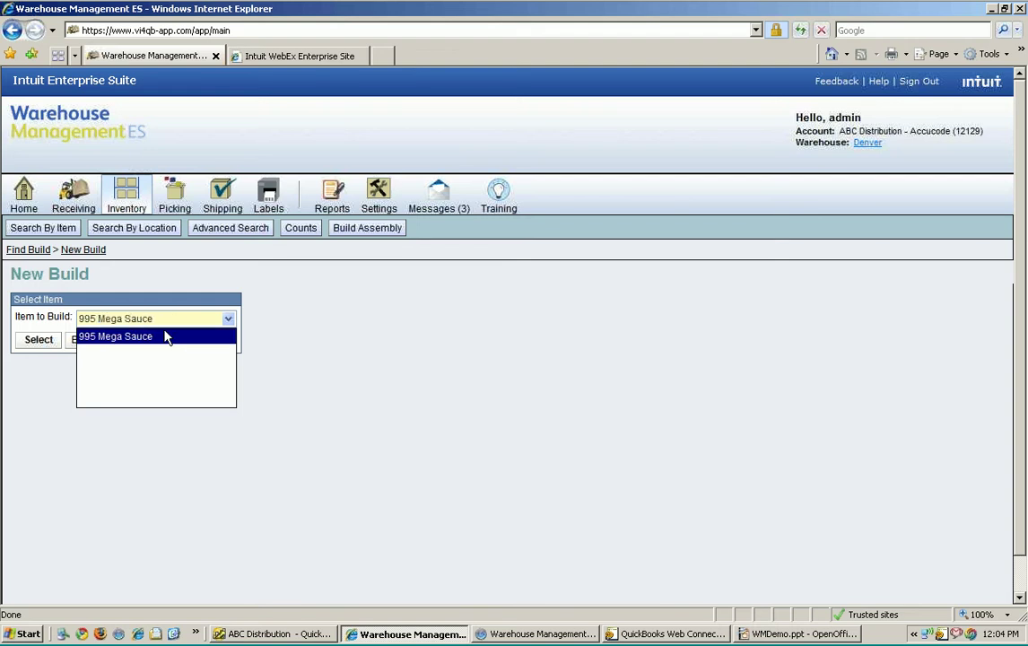
pyautogui.click(165, 336)
pyautogui.click(41, 341)
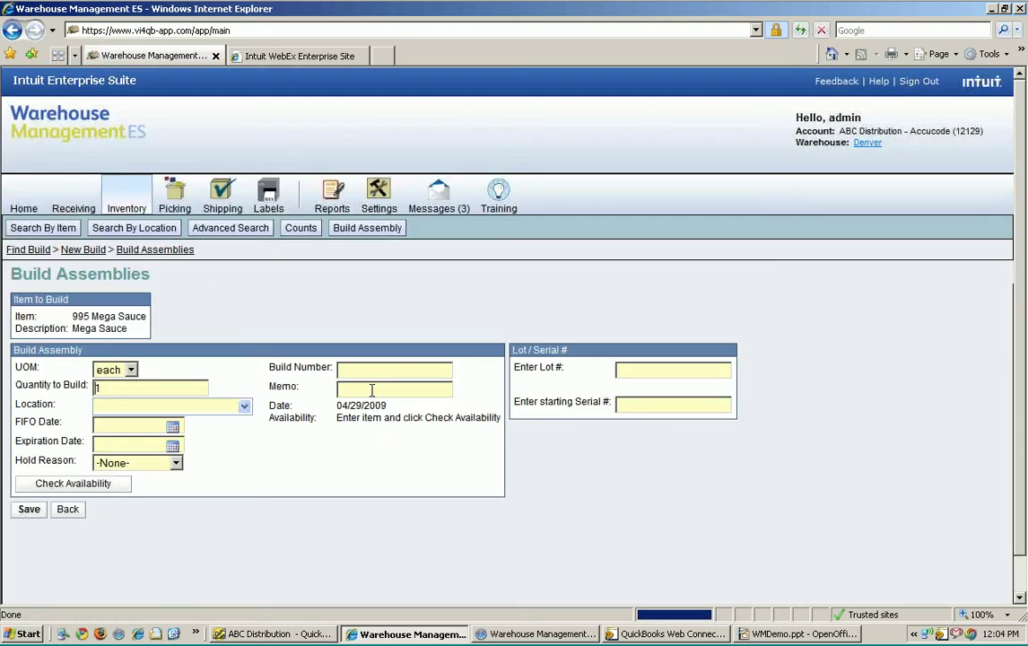
# Check stock availability for the Mega Sauce build, showing 22 of each
pyautogui.middleClick(375, 402)
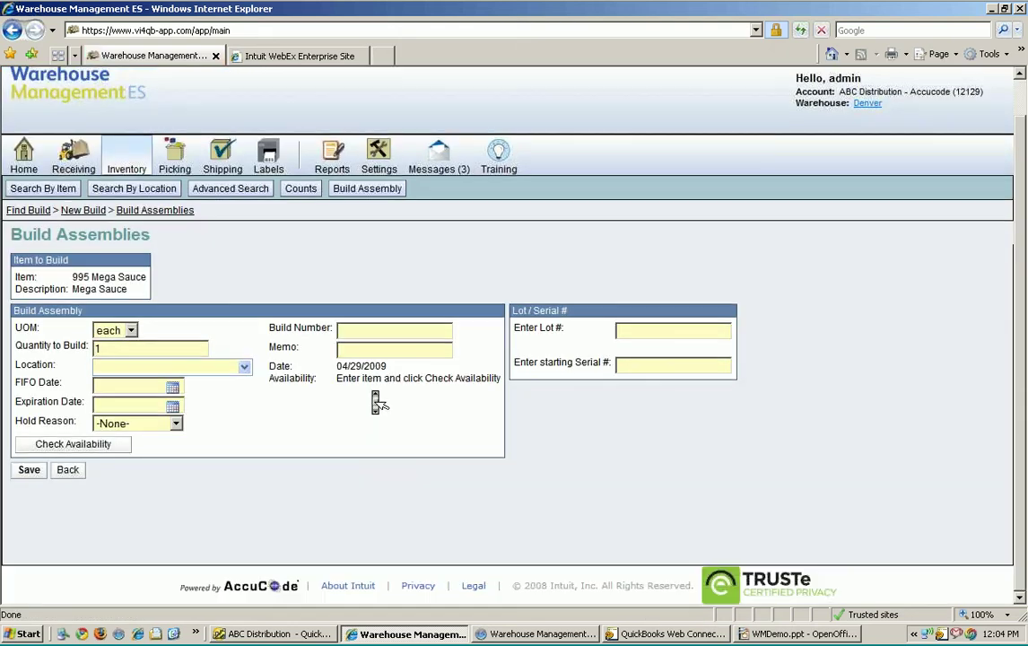
pyautogui.click(380, 405)
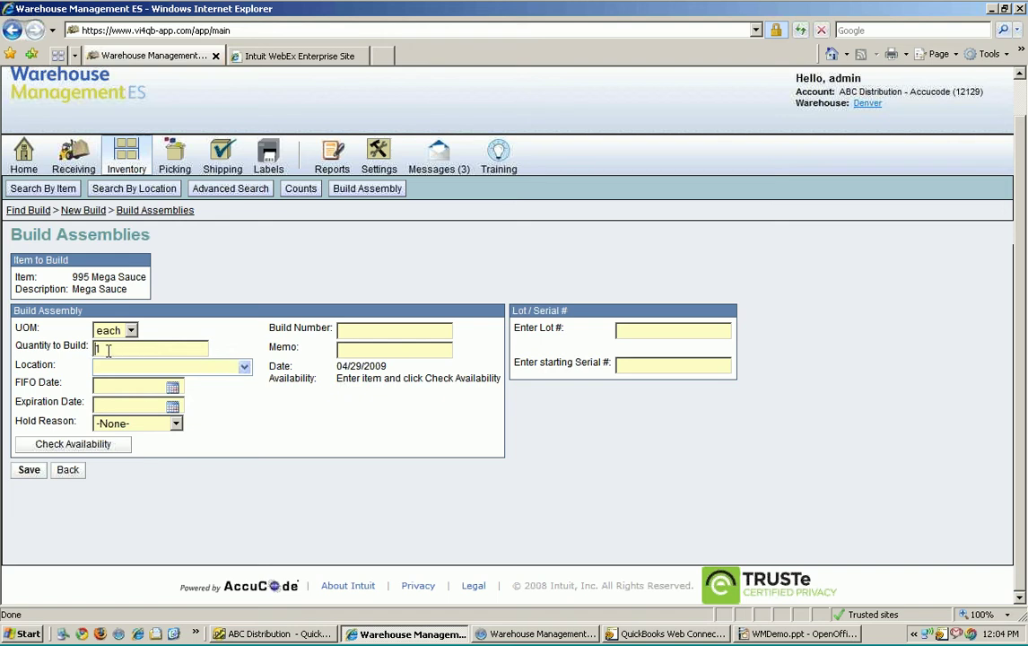
pyautogui.click(77, 451)
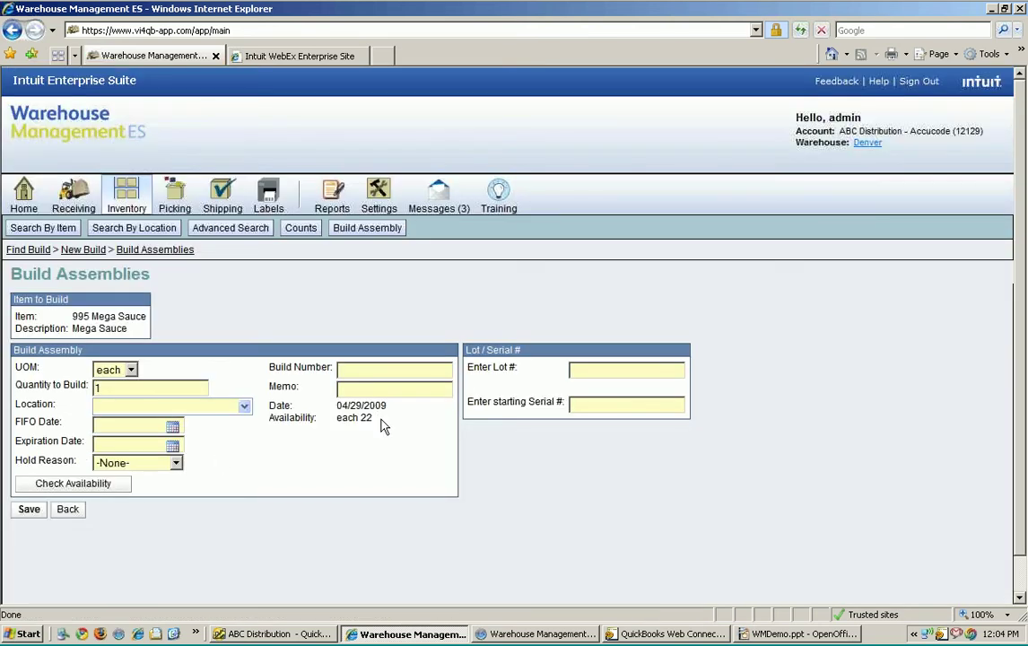
# Set the build location to PRD1
pyautogui.click(235, 405)
pyautogui.write('PRD1')
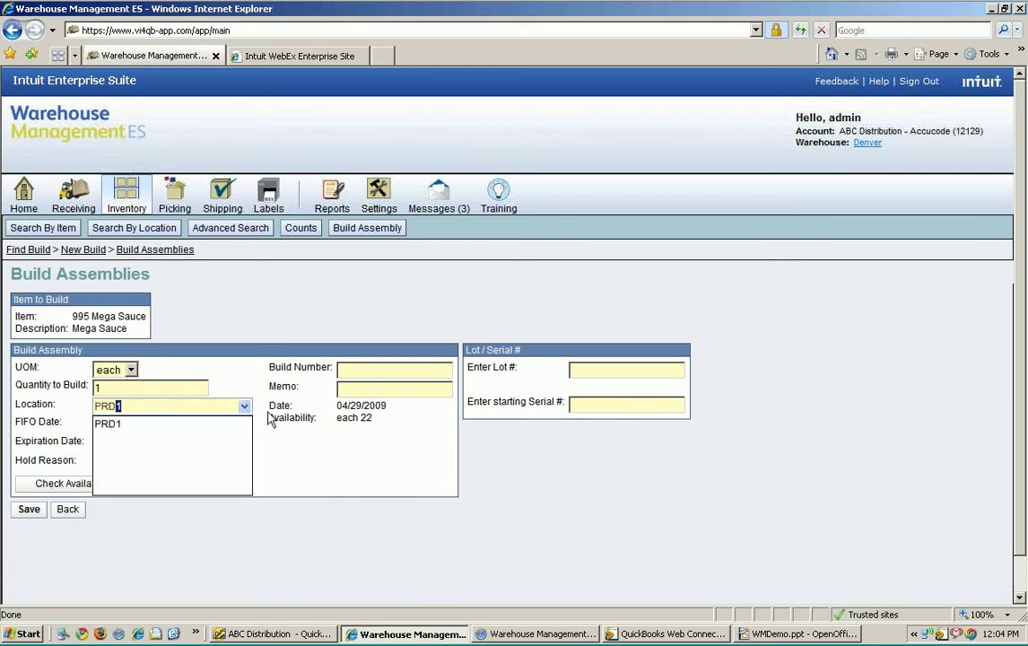
pyautogui.press('Return')
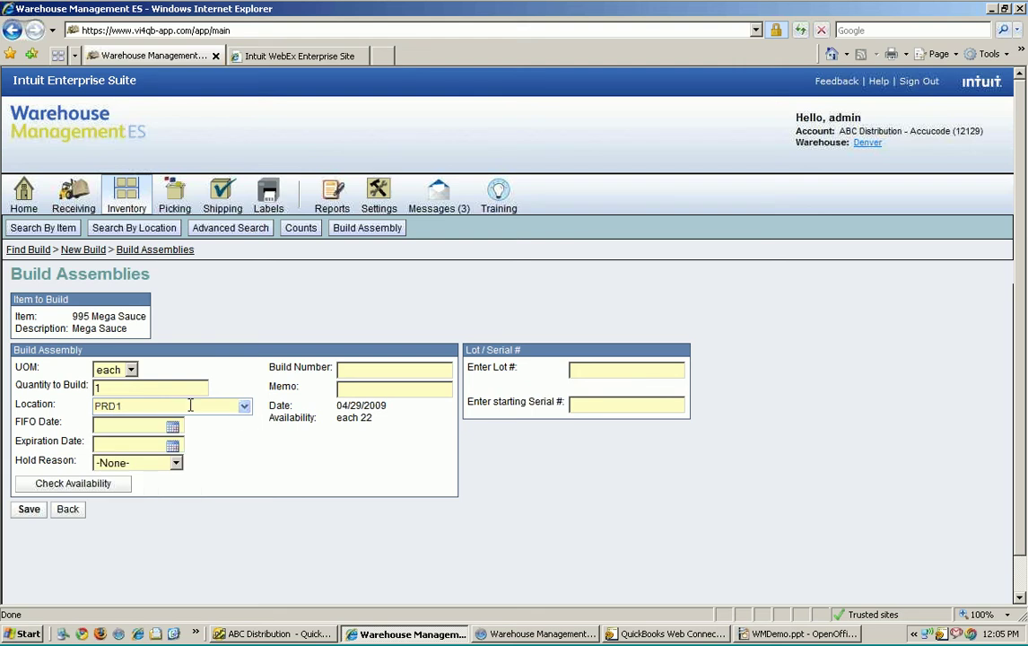
# Pick FIFO date 04/29/2009 and expiration date 04/19/2010 from the calendars
pyautogui.click(174, 429)
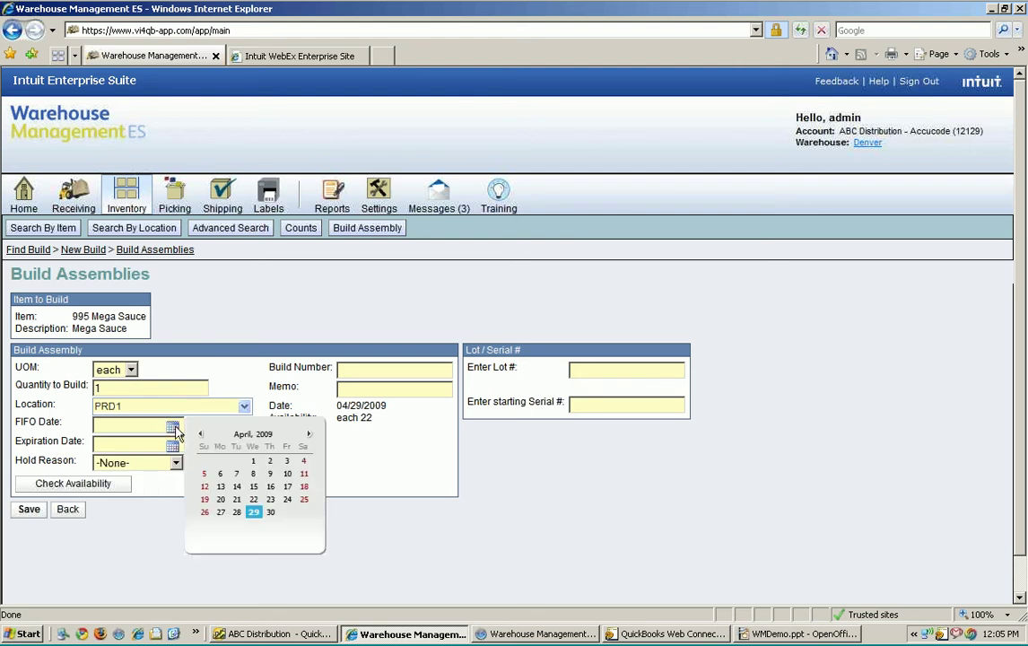
pyautogui.click(254, 512)
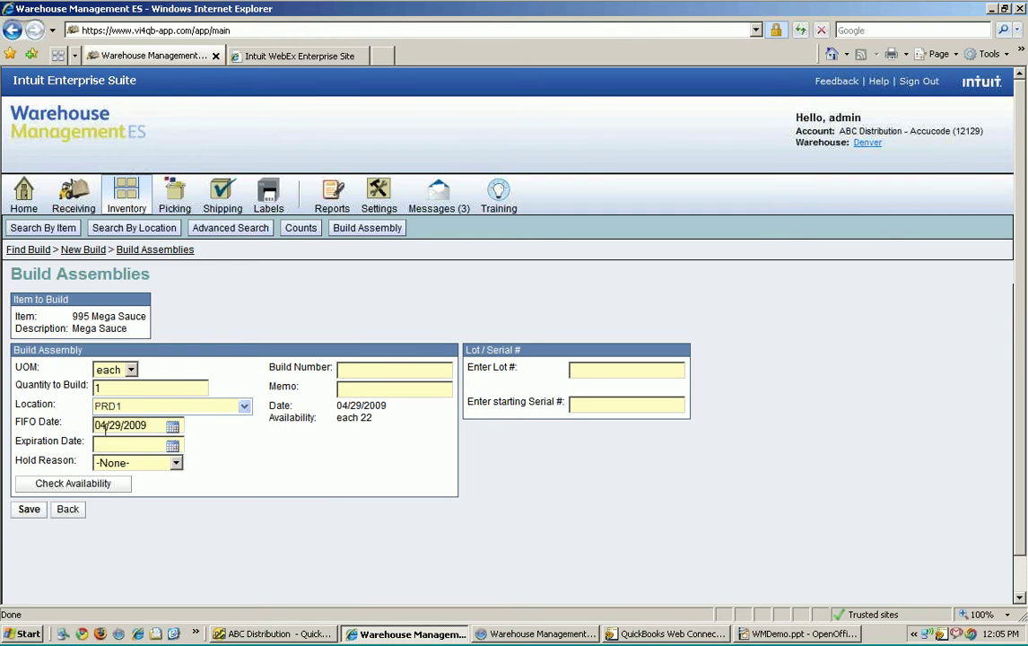
pyautogui.click(174, 448)
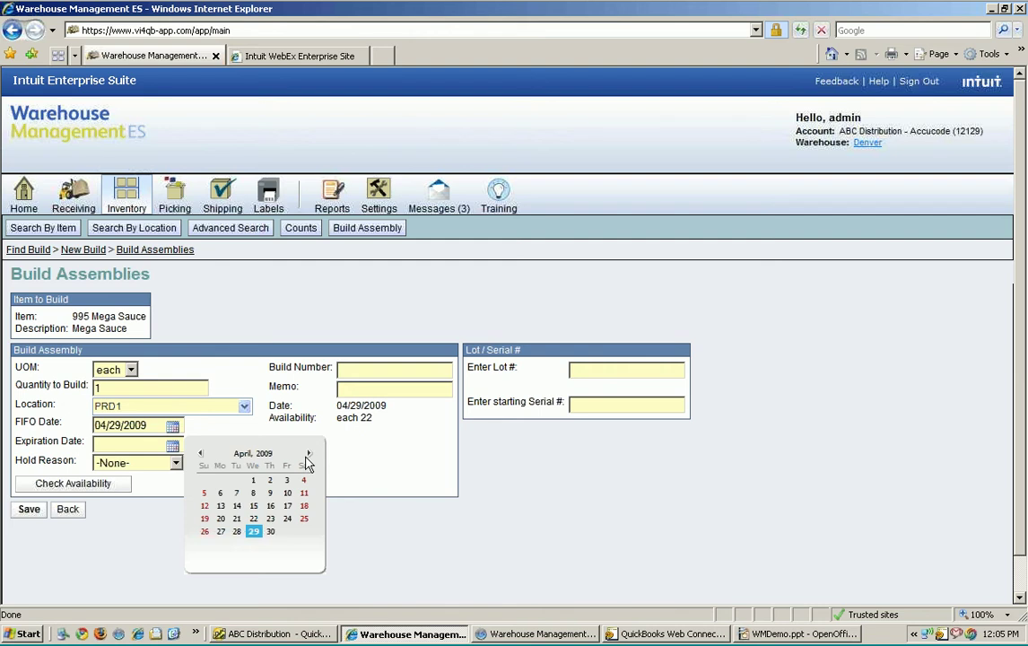
pyautogui.click(266, 455)
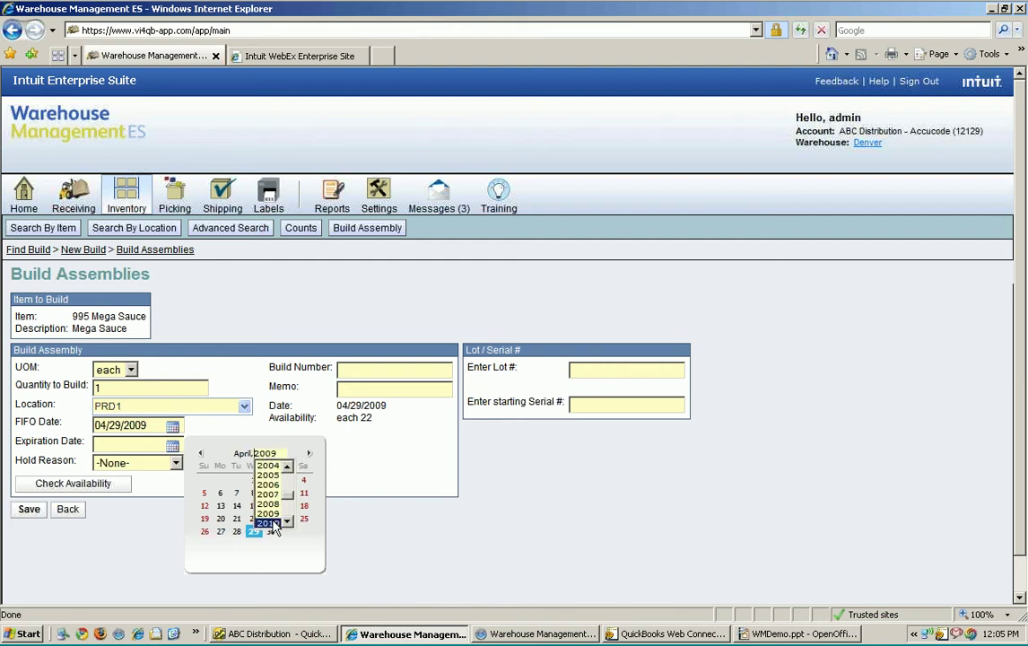
pyautogui.click(271, 524)
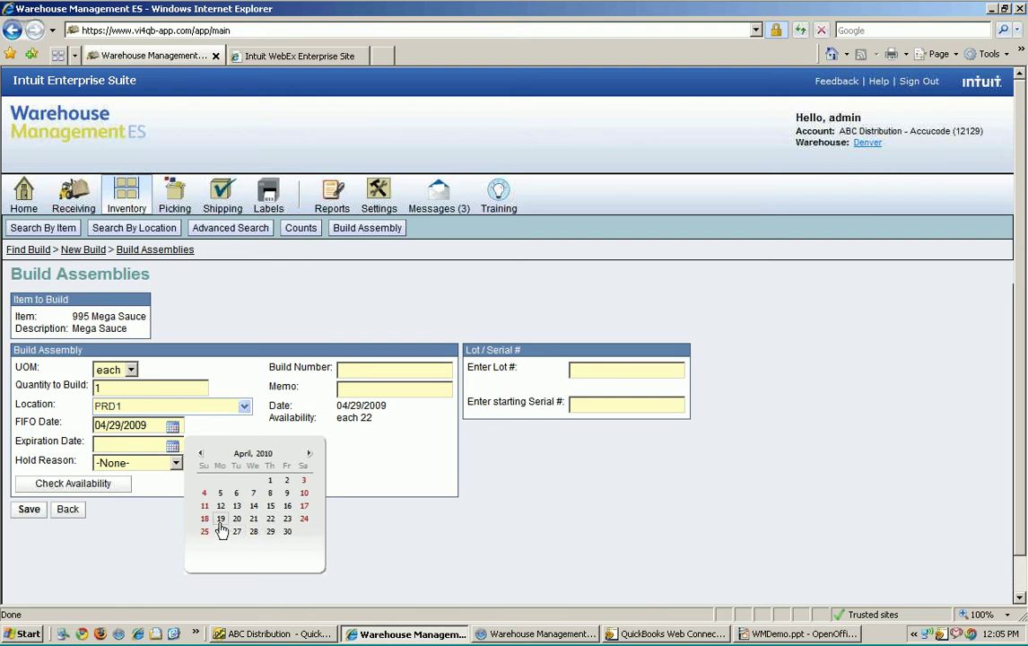
pyautogui.click(221, 519)
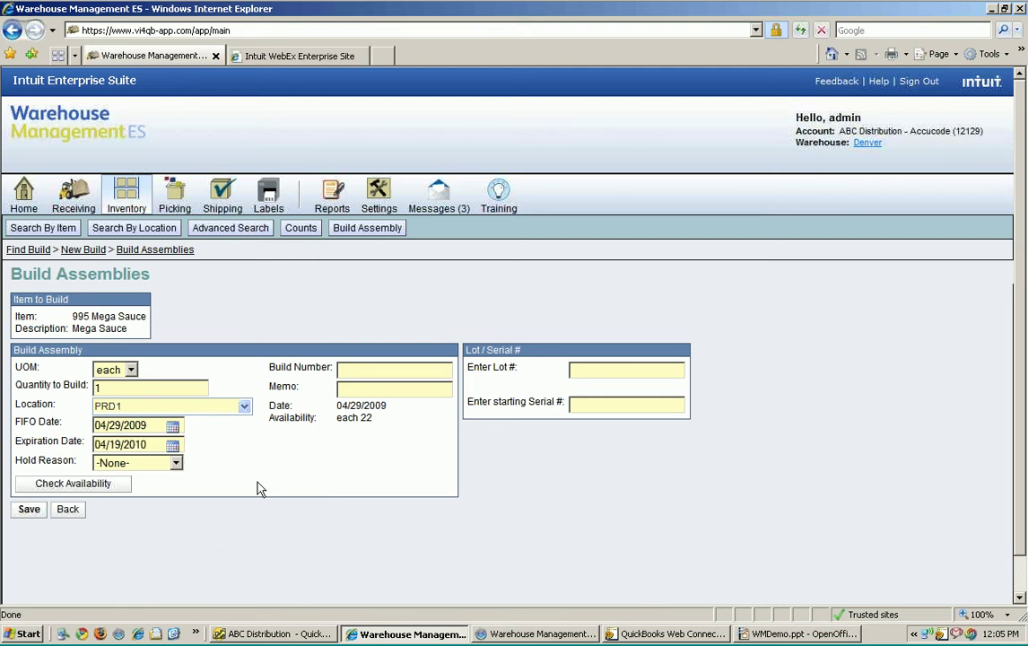
pyautogui.click(177, 464)
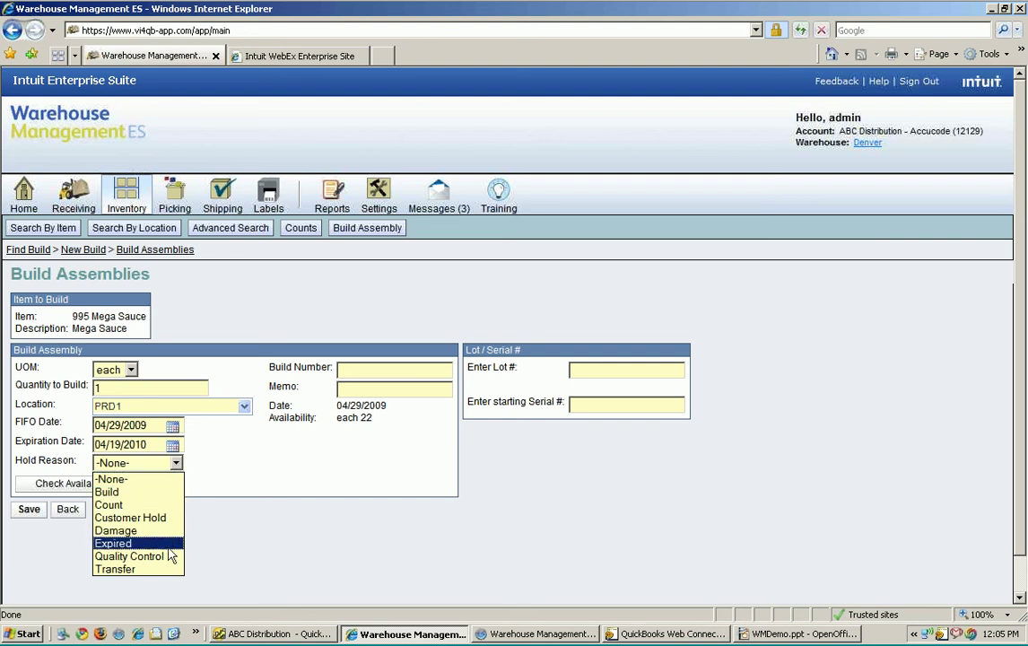
# Enter build number 47, memo 'today', lot 6457099, with hold reason -None-, and save
pyautogui.click(237, 427)
pyautogui.click(372, 372)
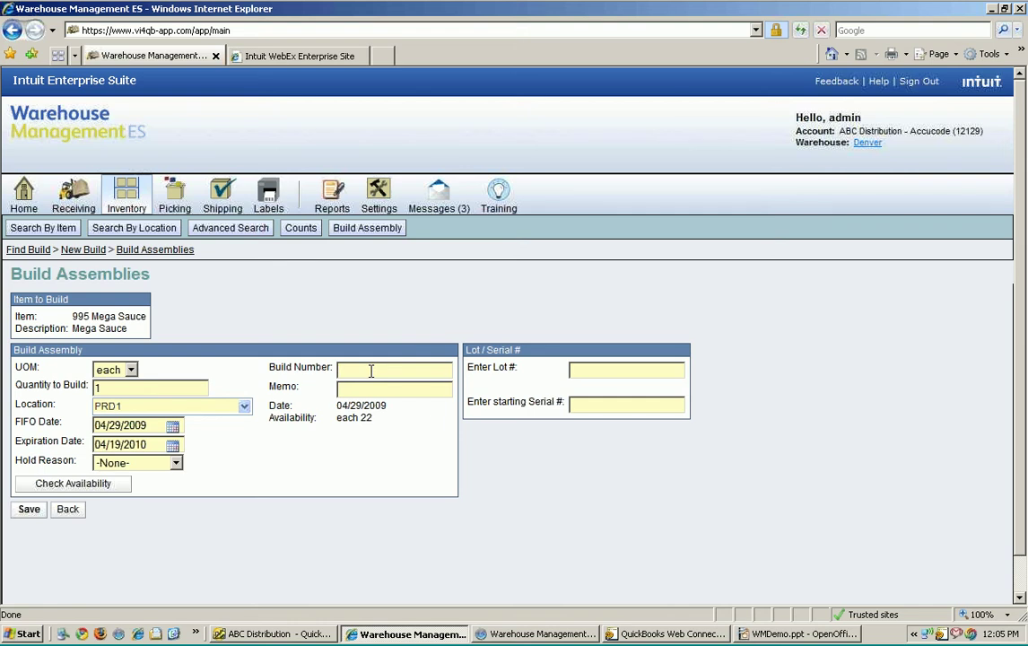
pyautogui.write('47')
pyautogui.click(368, 386)
pyautogui.write('today')
pyautogui.click(591, 369)
pyautogui.write('6452099')
pyautogui.click(29, 508)
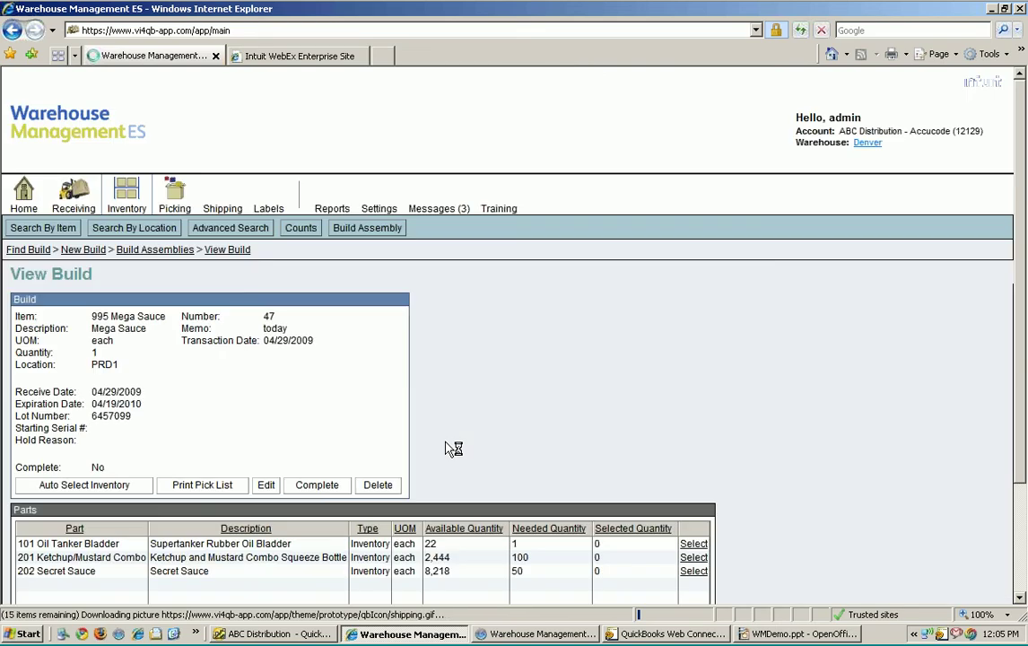
# Auto-select inventory so the three parts get selected quantities 1, 100 and 50
pyautogui.scroll(-2, 453, 448)
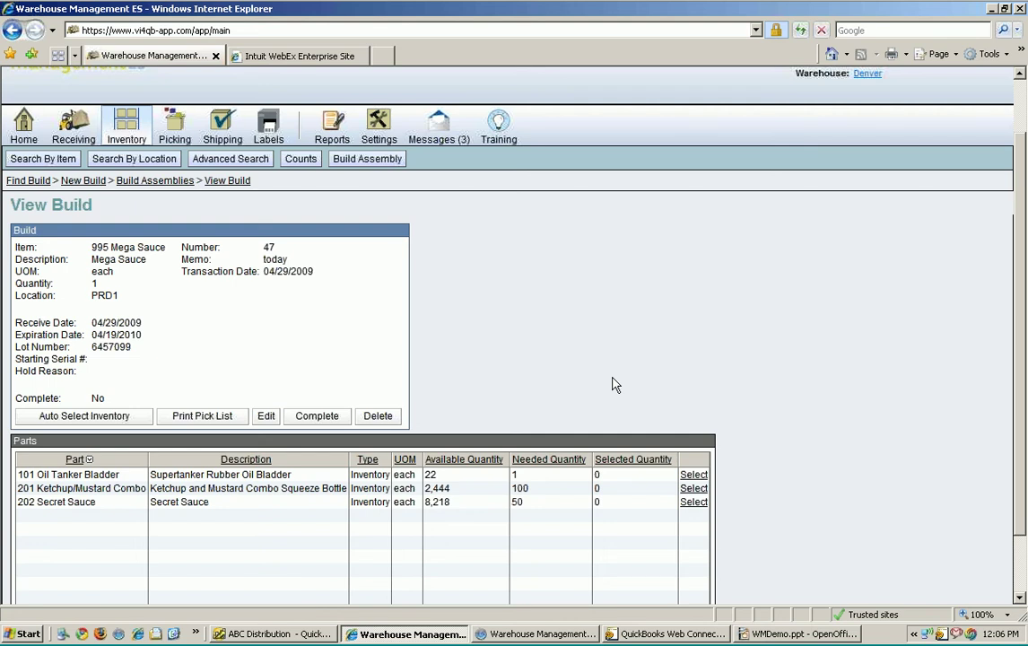
pyautogui.scroll(-1, 616, 384)
pyautogui.scroll(-1, 215, 358)
pyautogui.click(137, 403)
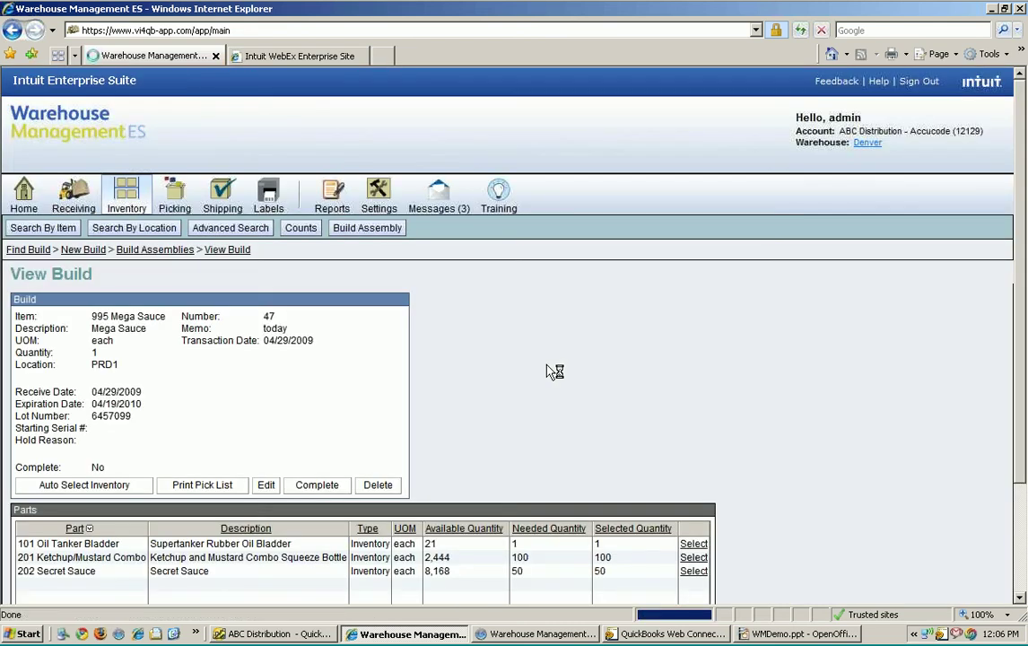
pyautogui.scroll(-2, 554, 371)
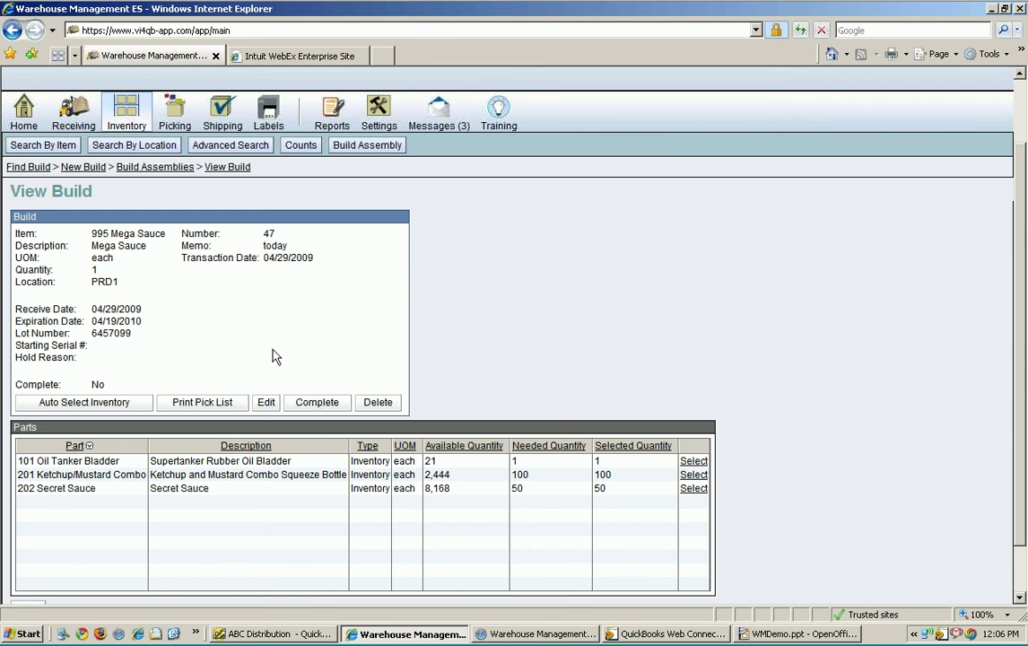
# Generate build 47's pick list in its own window, cancelling the print prompt
pyautogui.scroll(-1, 269, 359)
pyautogui.click(218, 398)
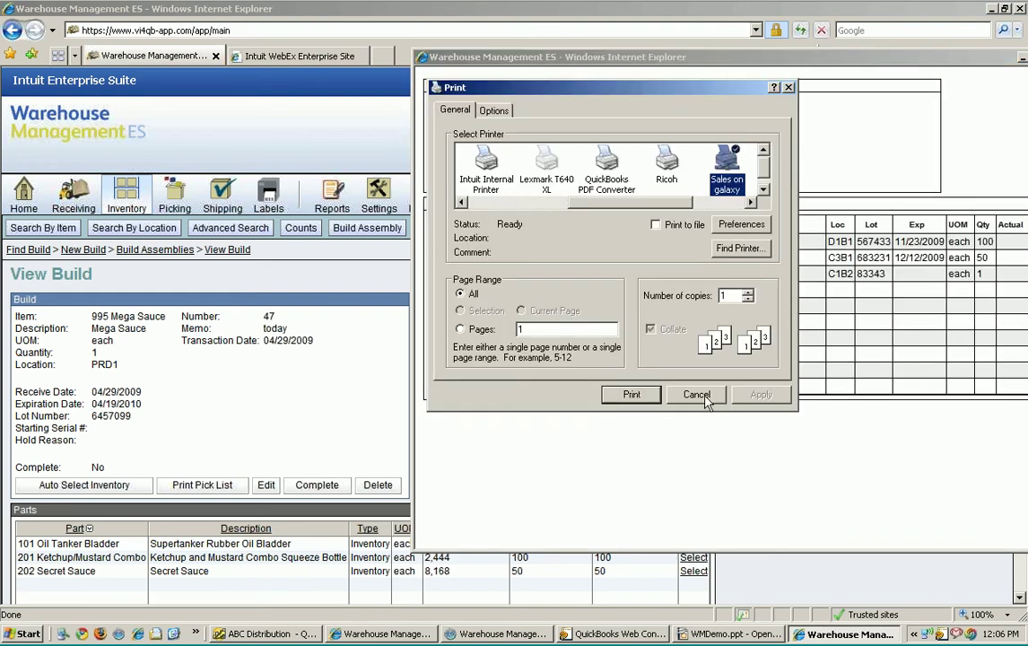
pyautogui.press('Escape')
pyautogui.moveTo(726, 61); pyautogui.dragTo(612, 60)
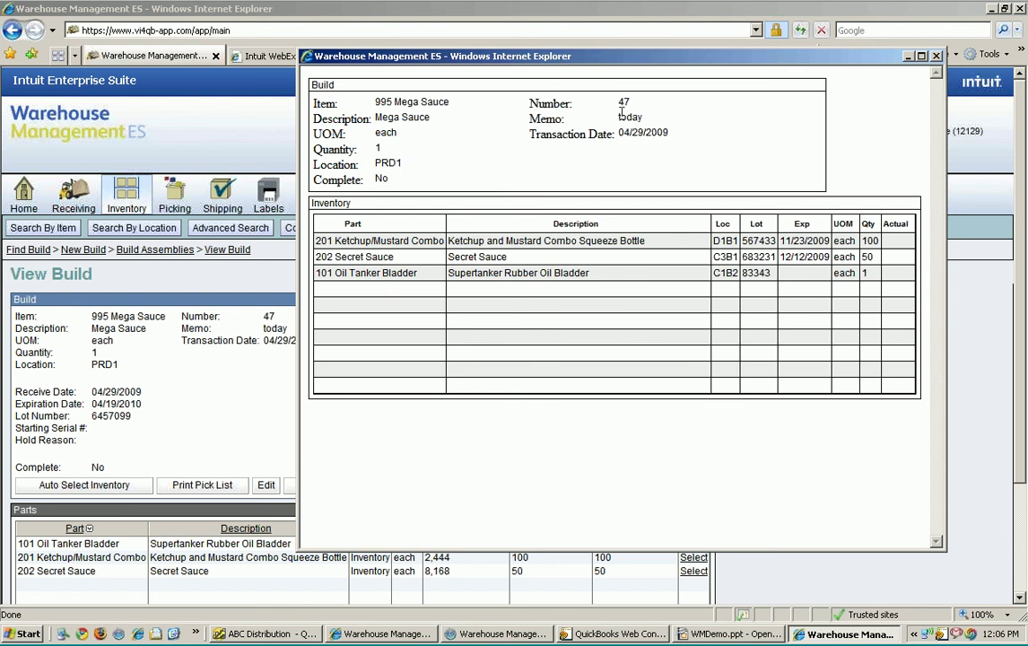
# Close the pick list window to return to build 47's View Build page
pyautogui.click(935, 57)
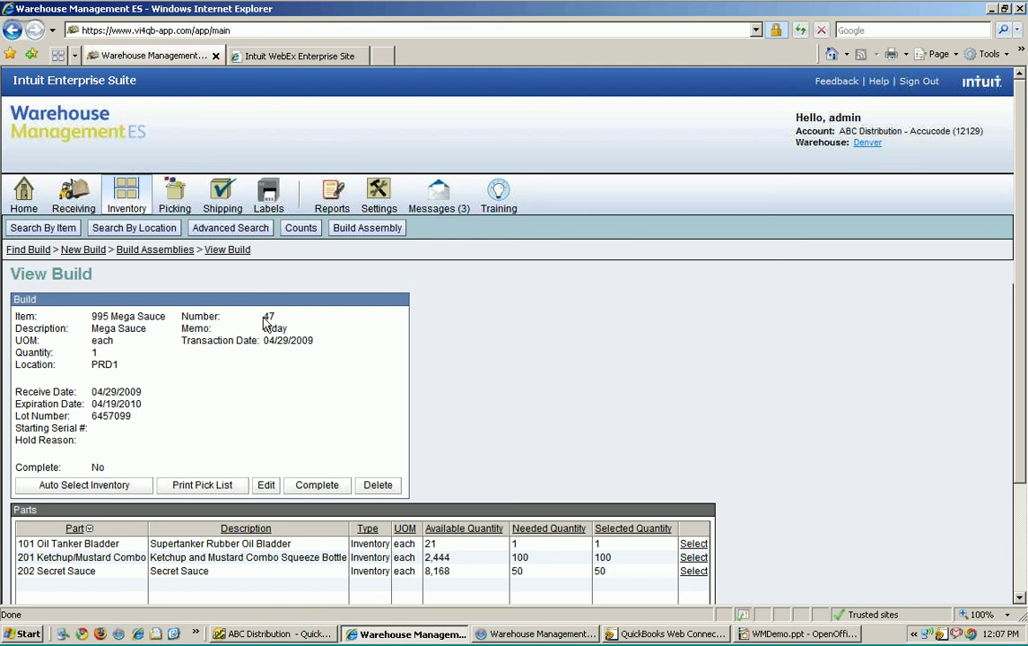
# Mark build 47 complete so Complete reads Yes
pyautogui.click(325, 491)
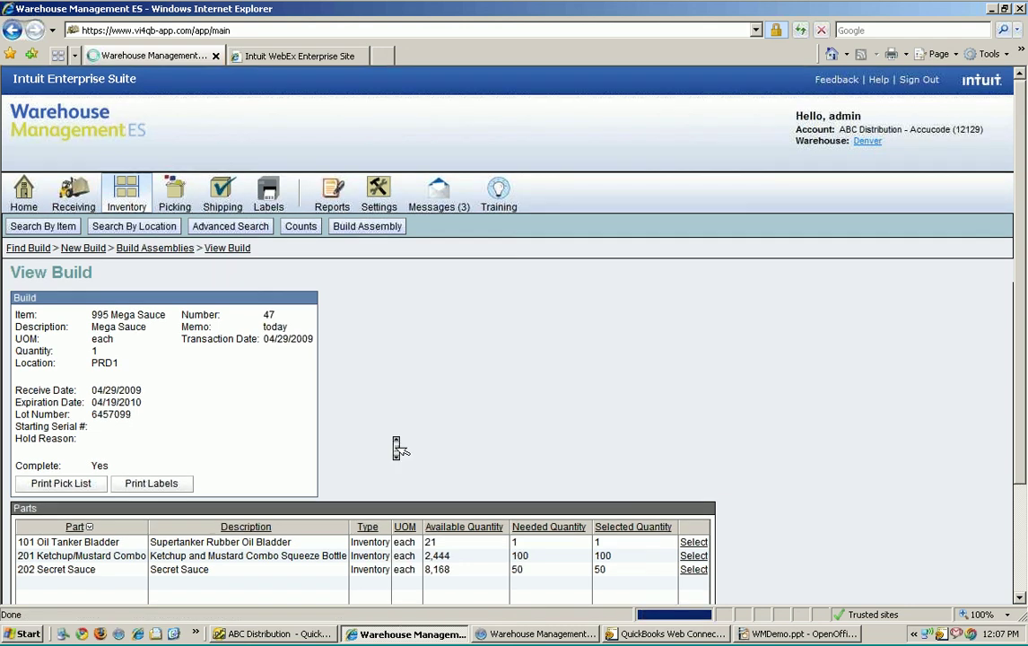
pyautogui.scroll(-1, 269, 428)
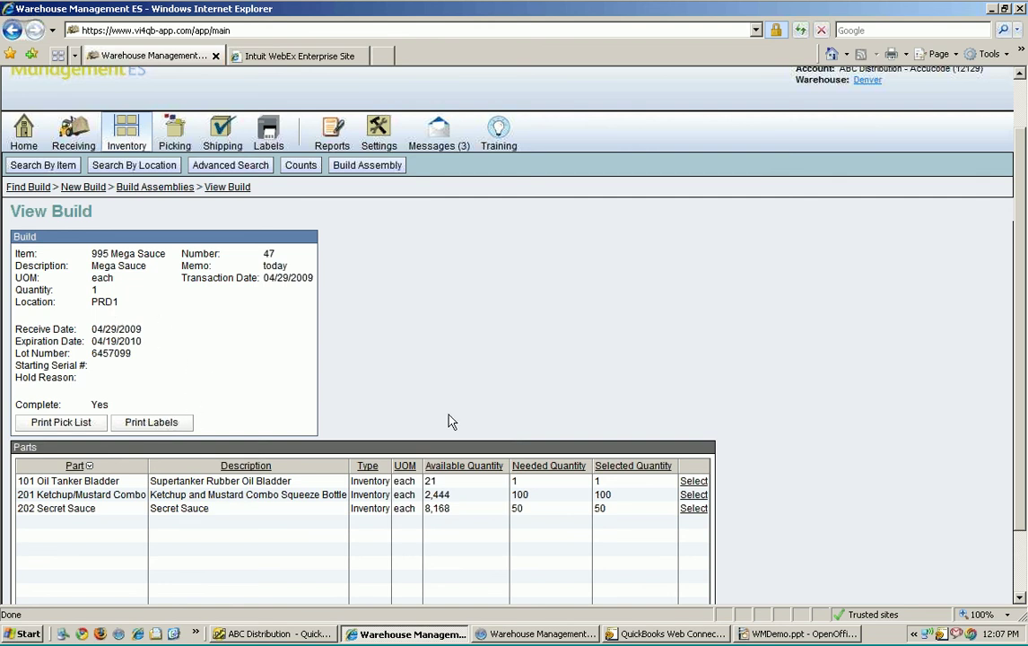
pyautogui.scroll(2, 451, 422)
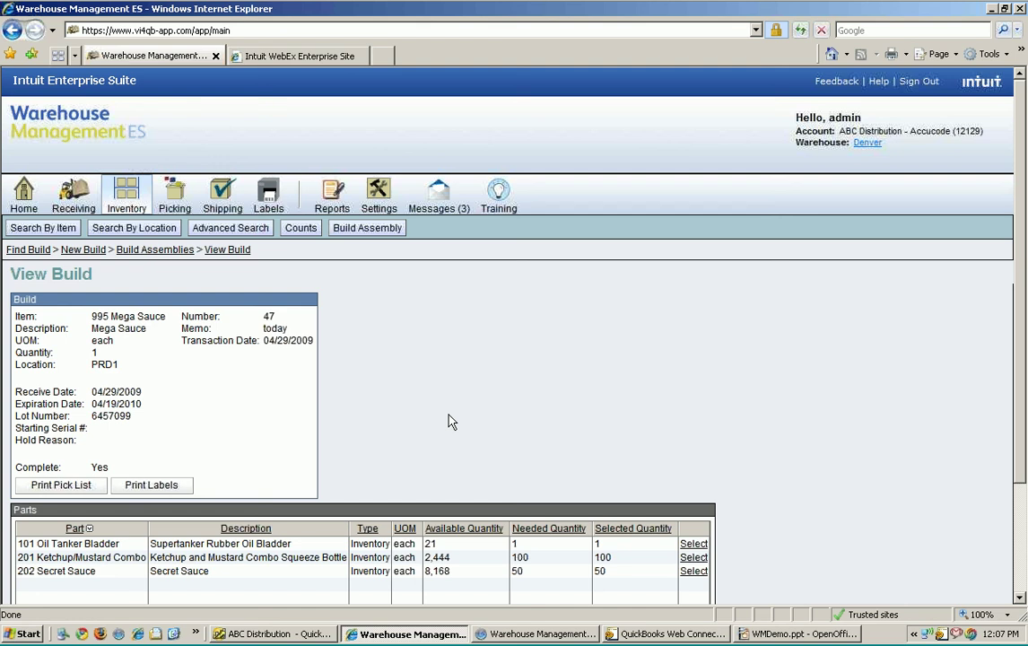